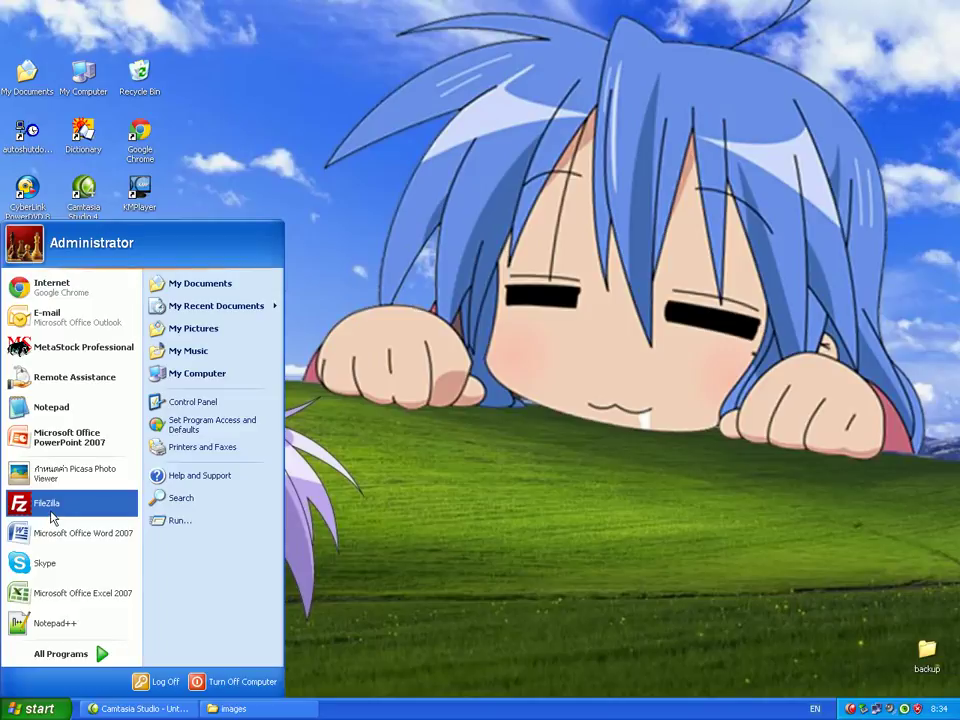
Launch FileZilla, set the default FTP transfer mode to Passive (recommended), and save the settings.
click(73, 510)
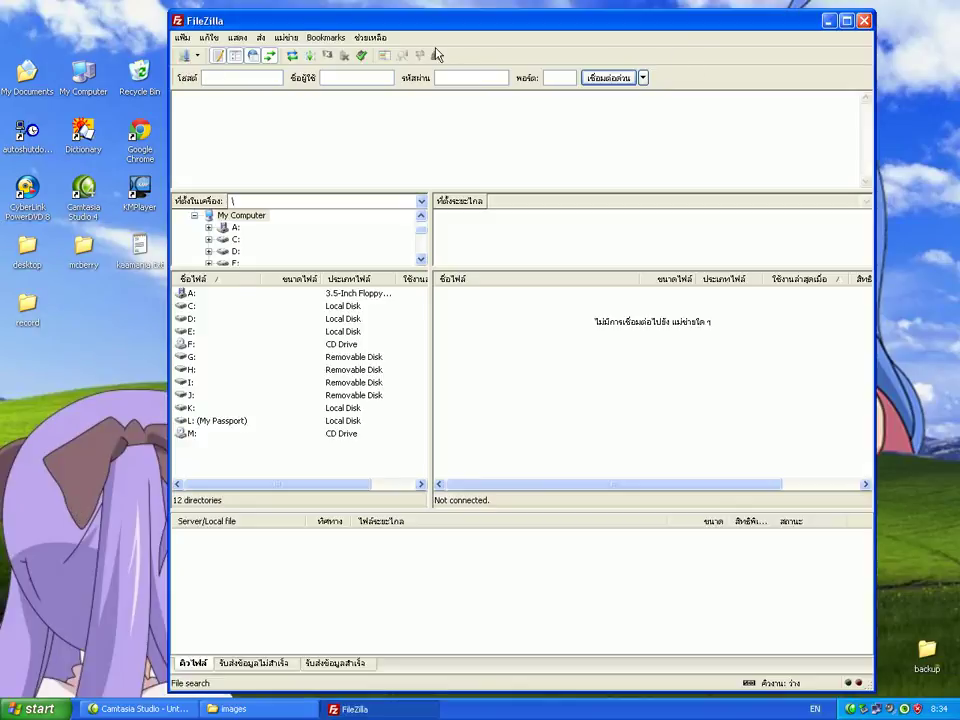
click(212, 42)
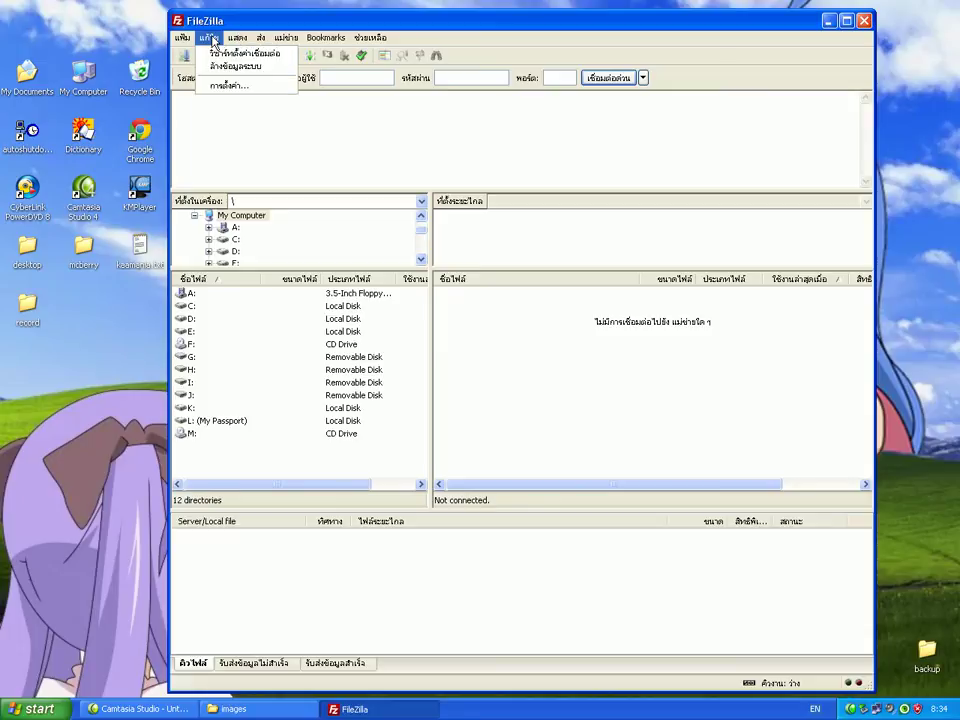
click(232, 87)
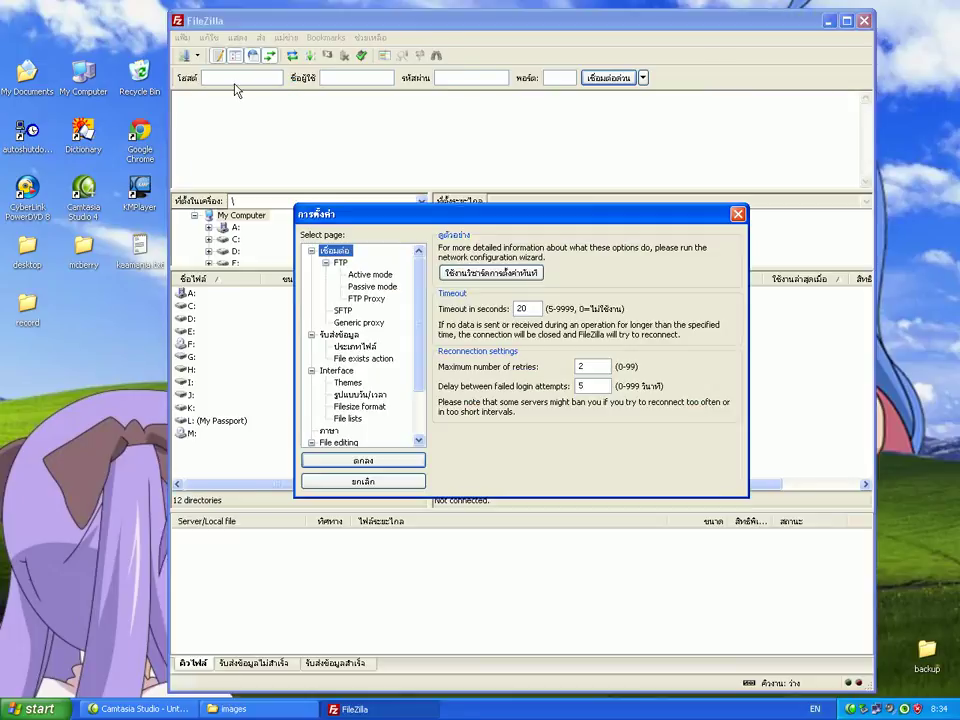
click(340, 262)
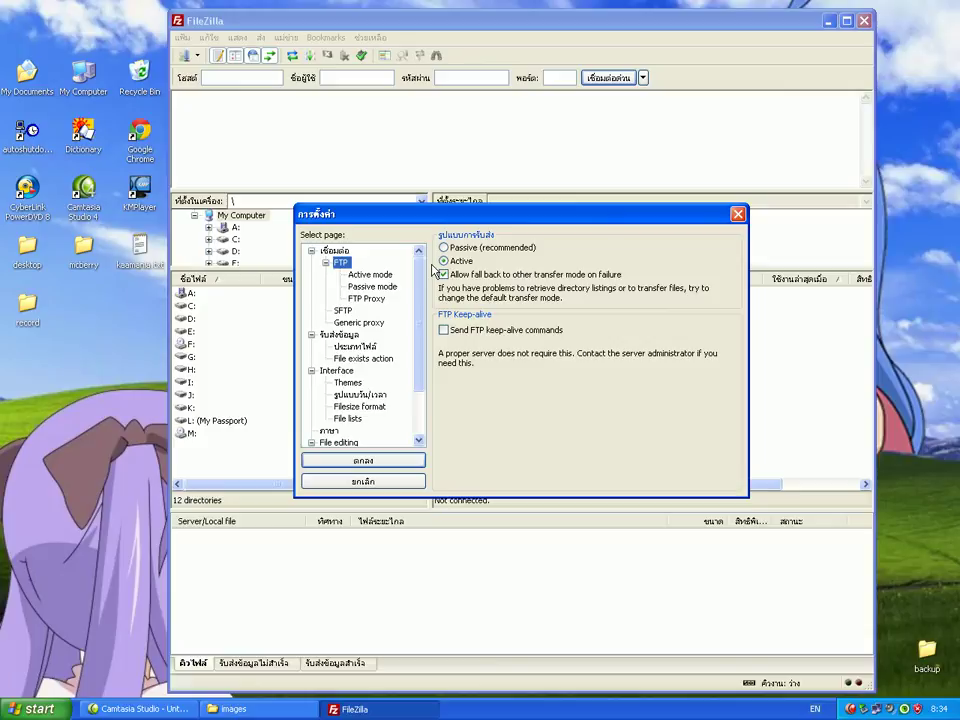
click(444, 248)
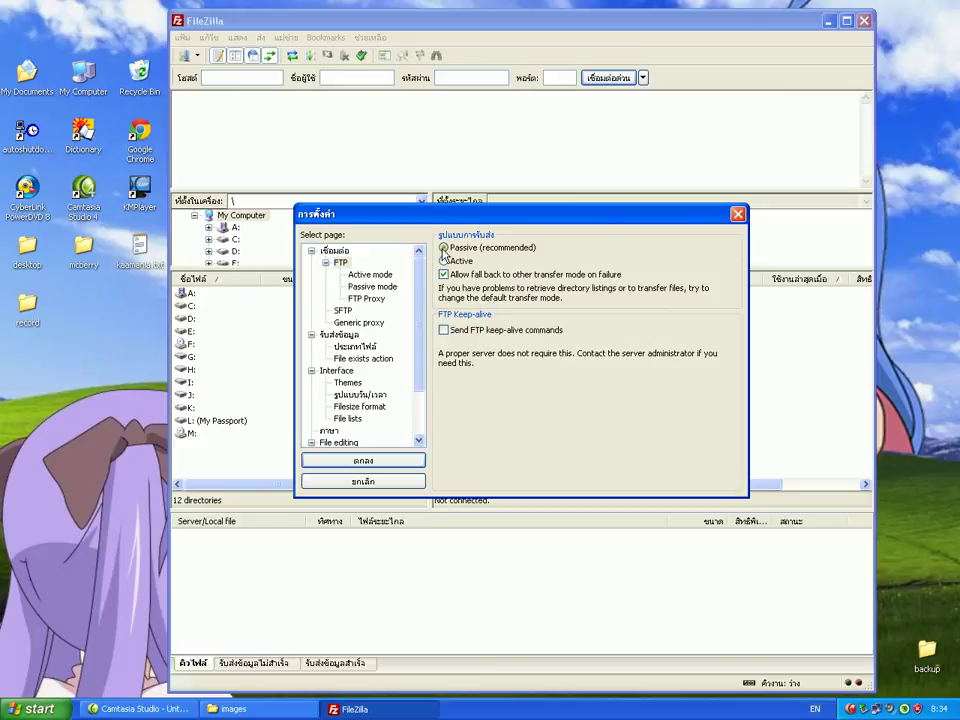
click(369, 462)
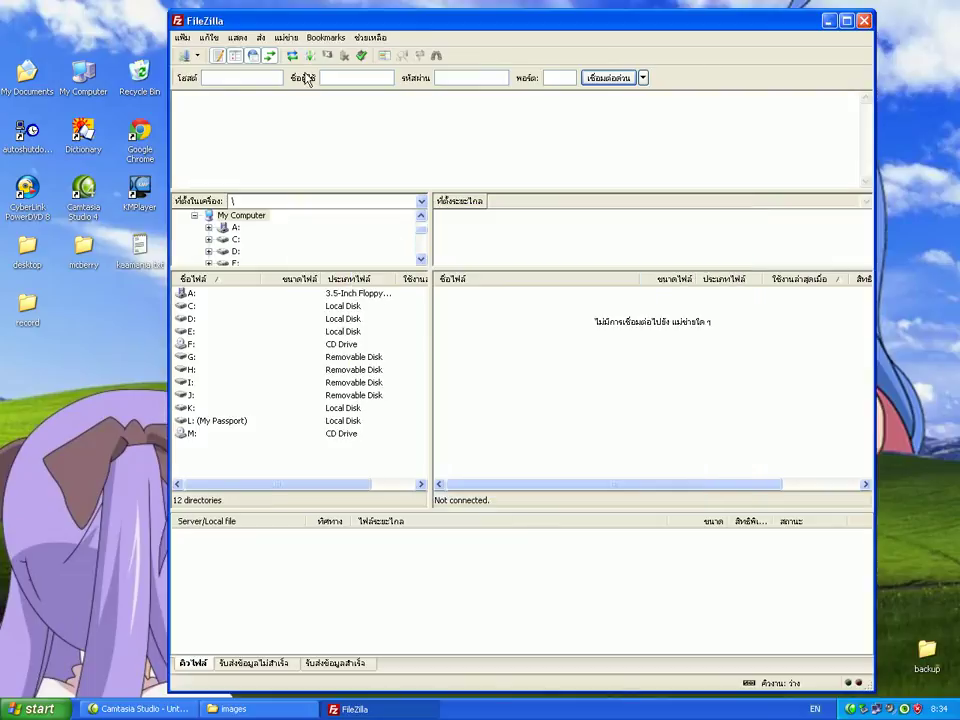
Reopen the FTP settings and set the default transfer mode to Active.
click(210, 40)
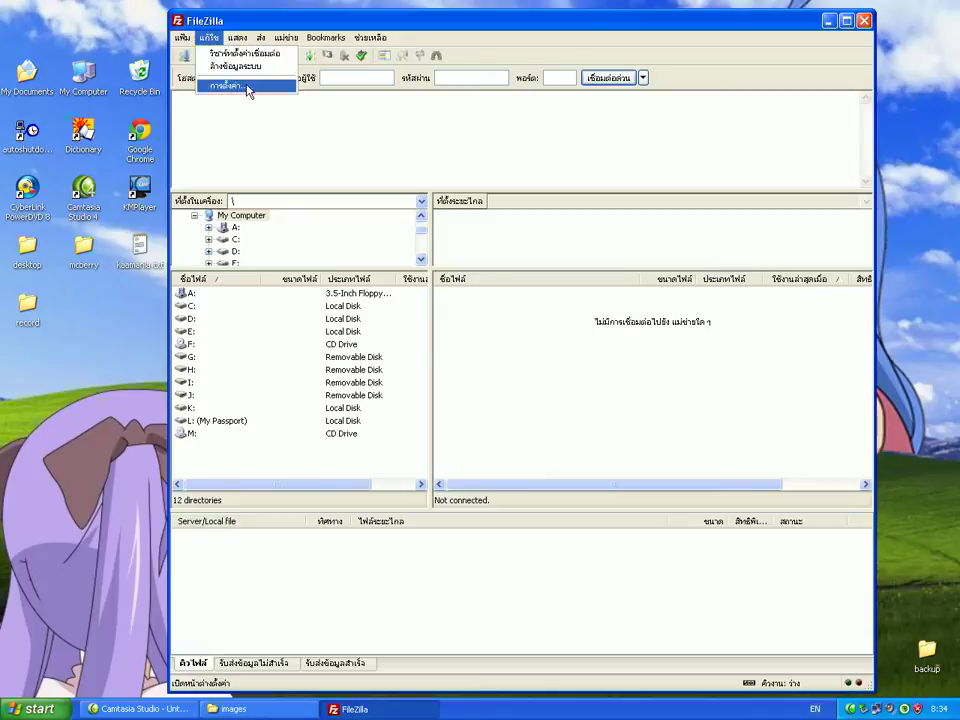
click(259, 88)
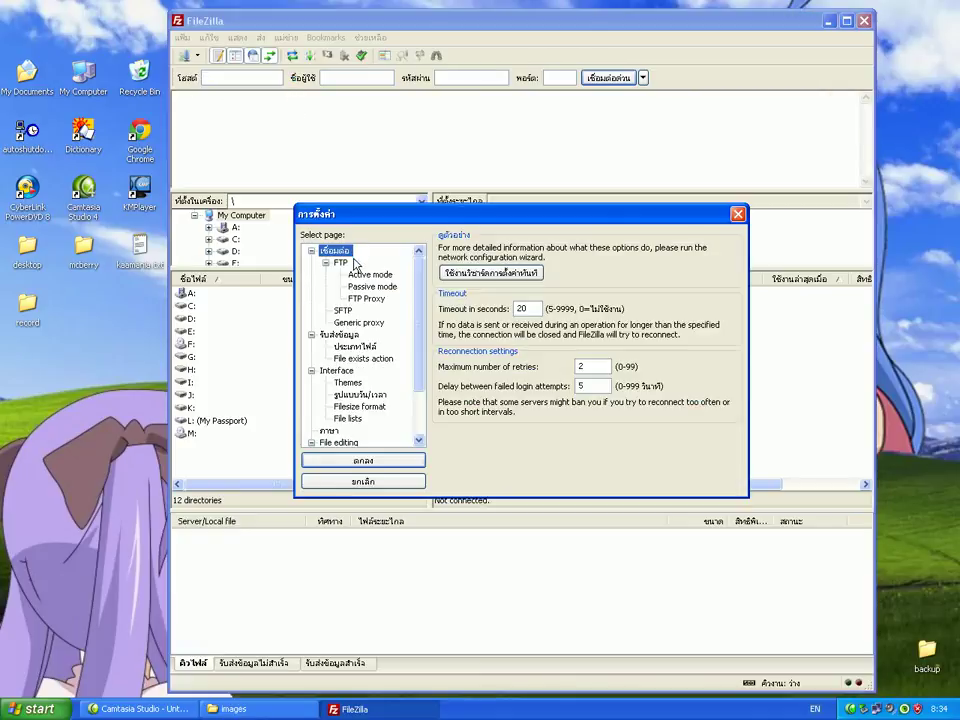
click(341, 262)
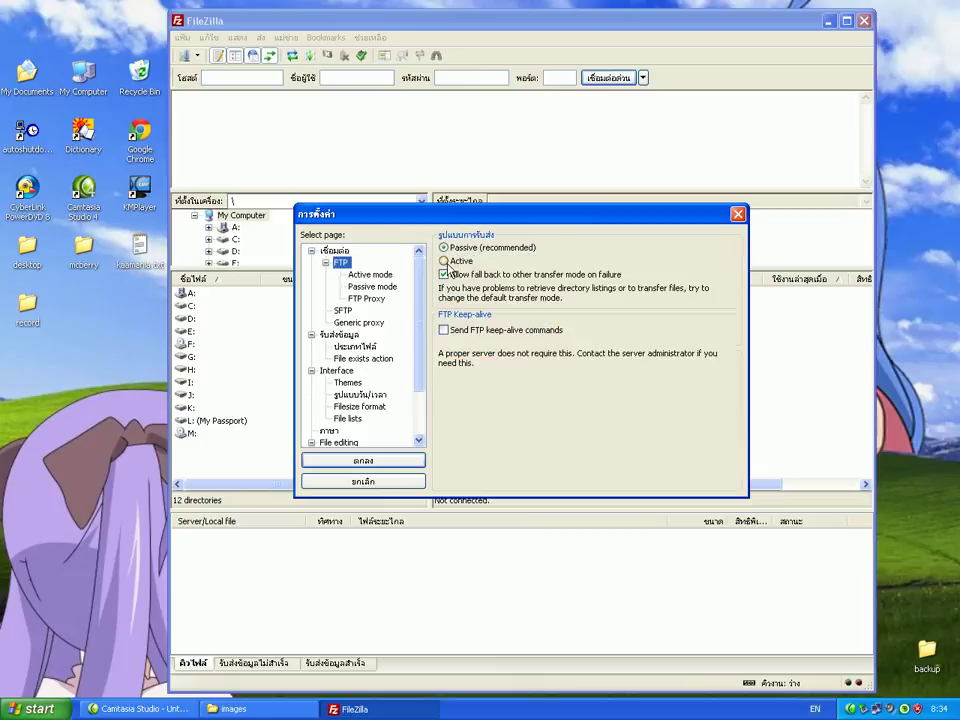
click(448, 263)
Review the Active mode options, choose Fall back to active mode for Passive mode, and save the settings.
click(370, 274)
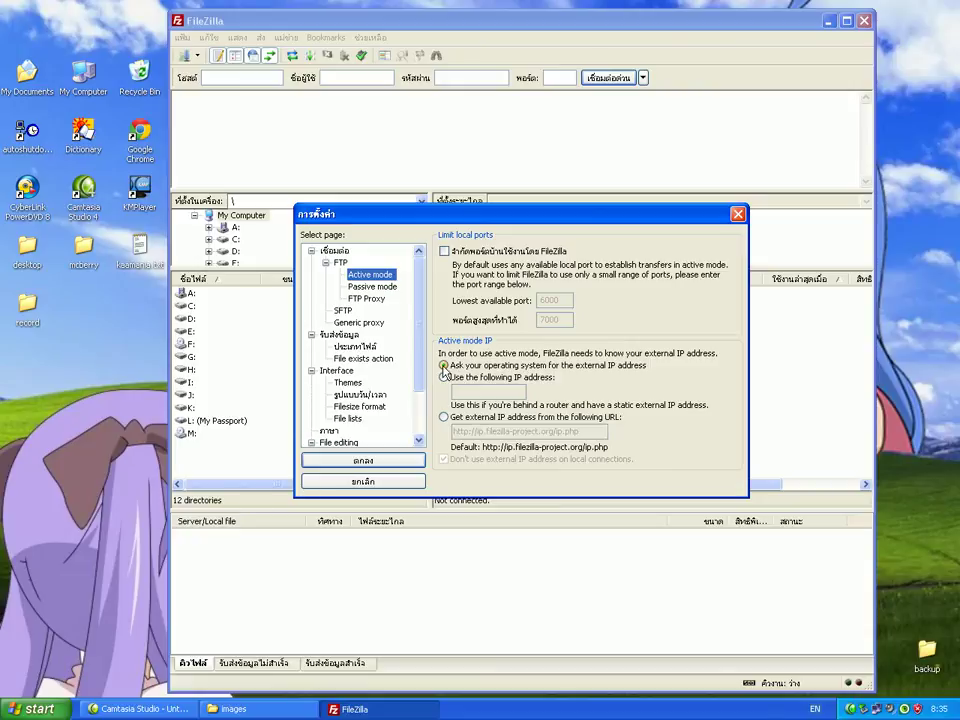
click(372, 287)
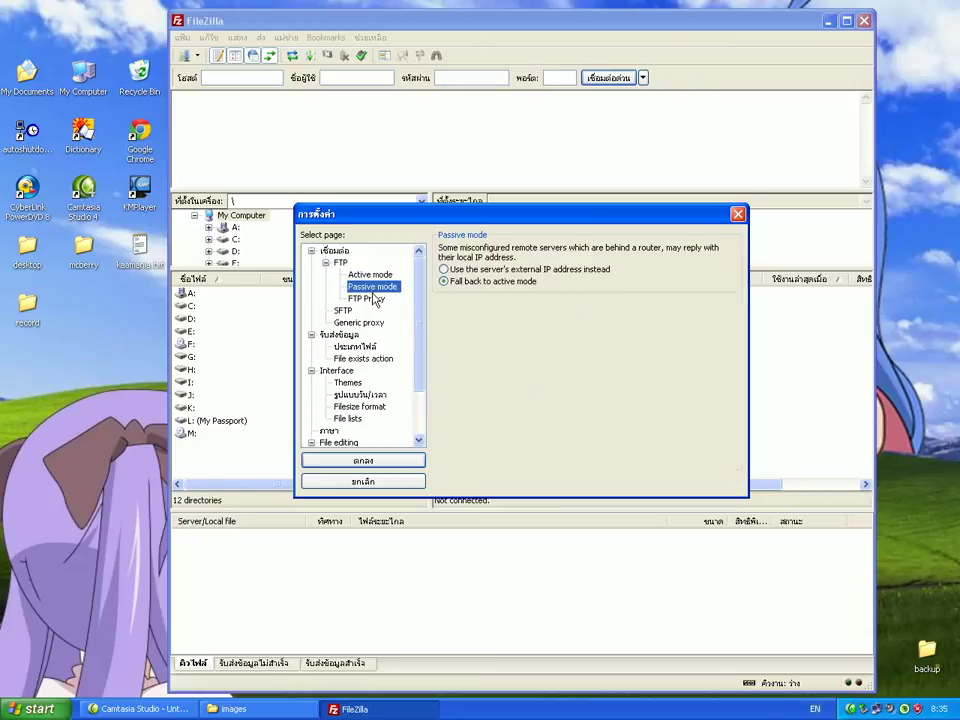
click(444, 283)
click(380, 459)
Enter ftp.kaamania.com as the quick connection host.
click(214, 77)
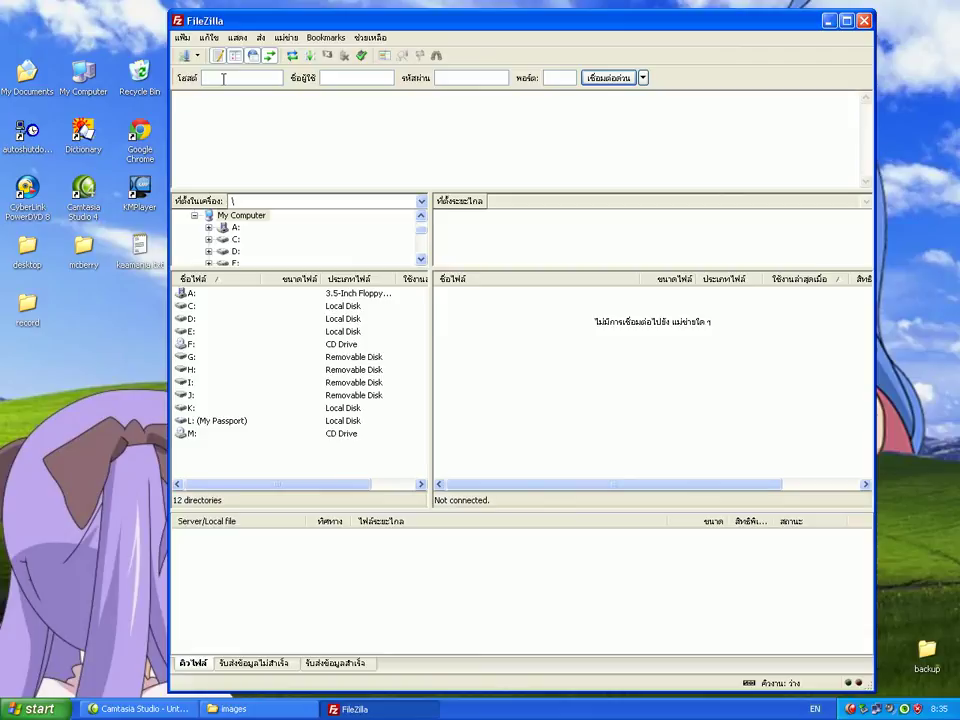
text(t)
text(.co)
key(Left)
key(Left)
key(Left)
key(Left)
key(BackSpace)
click(348, 80)
text(kaa)
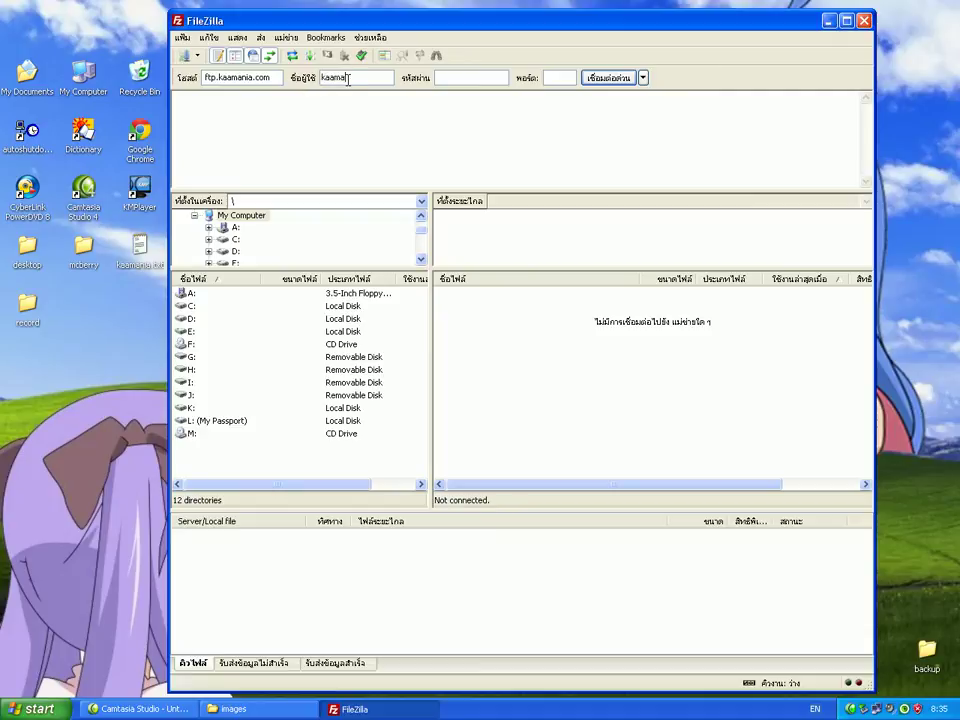
text(mania)
right_click(469, 78)
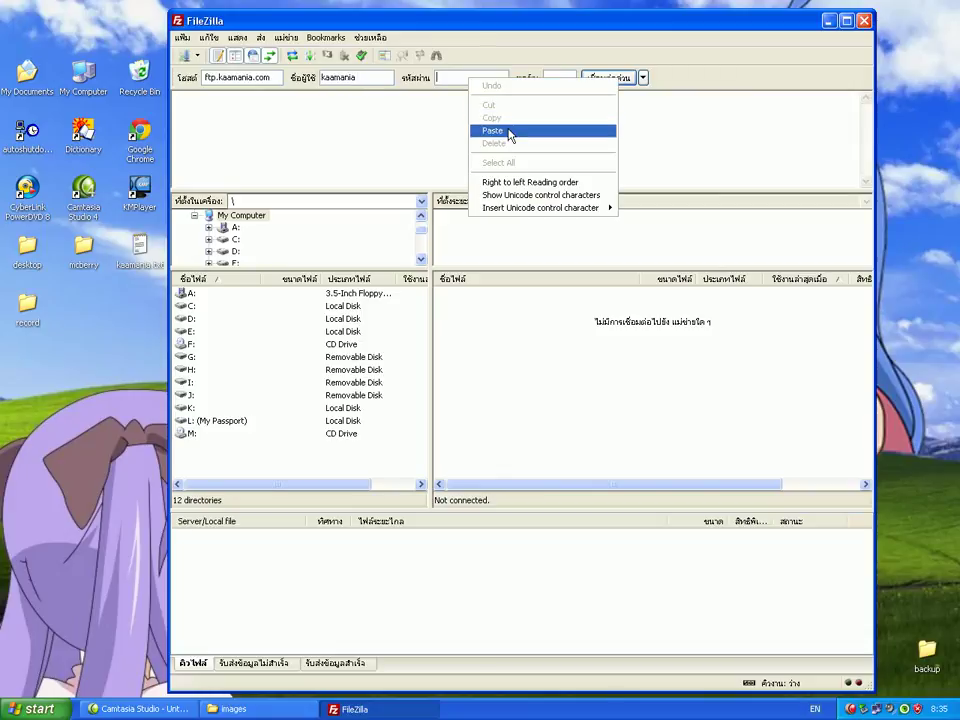
click(510, 134)
click(566, 79)
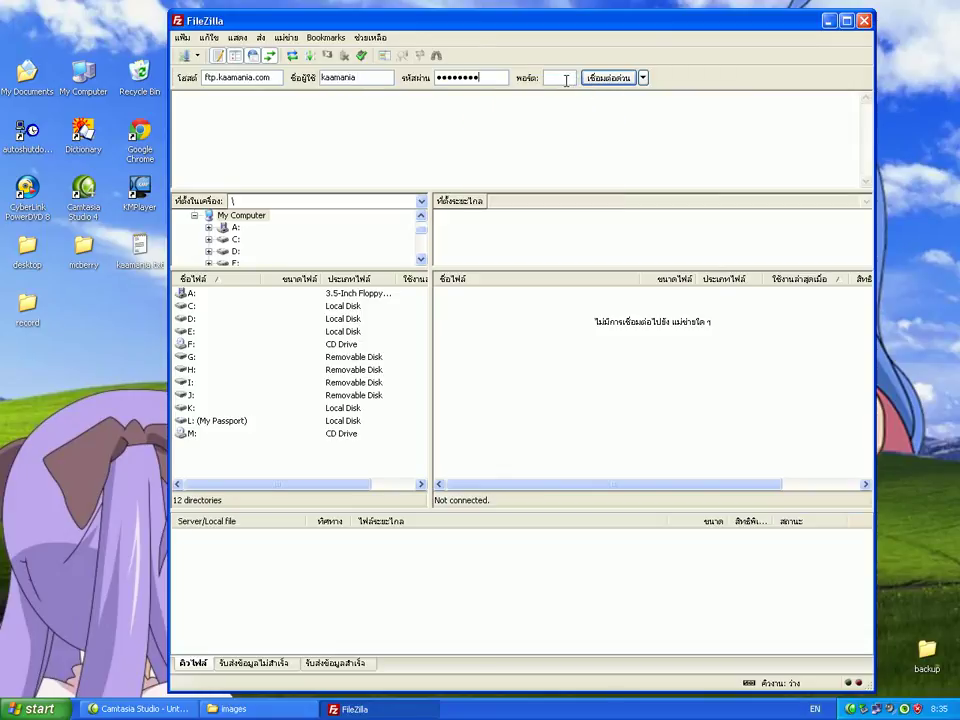
click(627, 82)
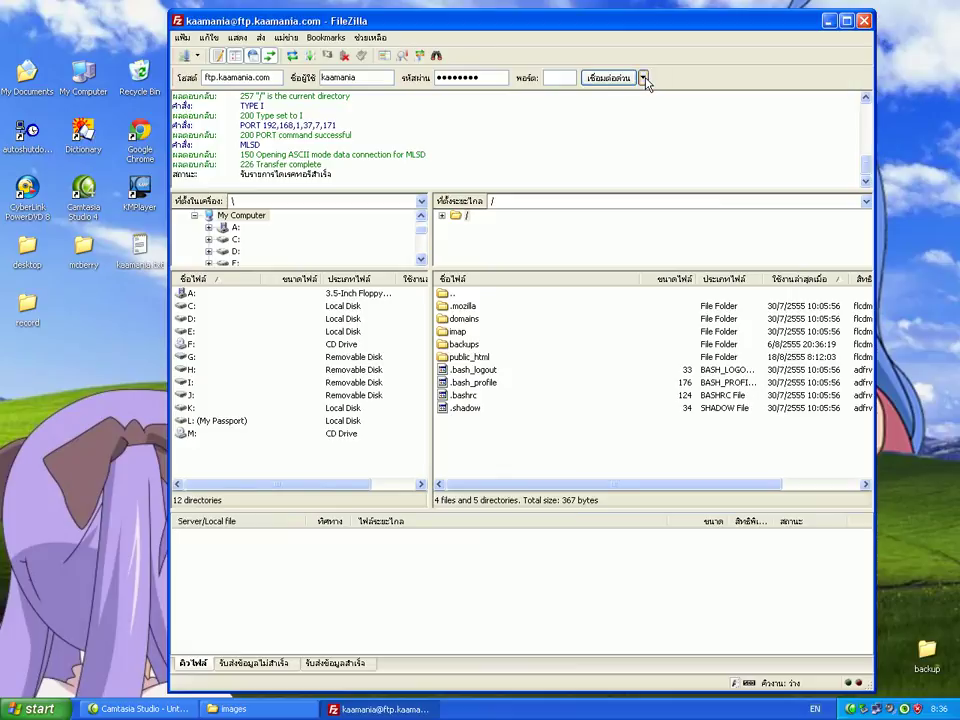
Clear the quick connection history and check the history list again.
click(646, 82)
click(681, 99)
click(644, 78)
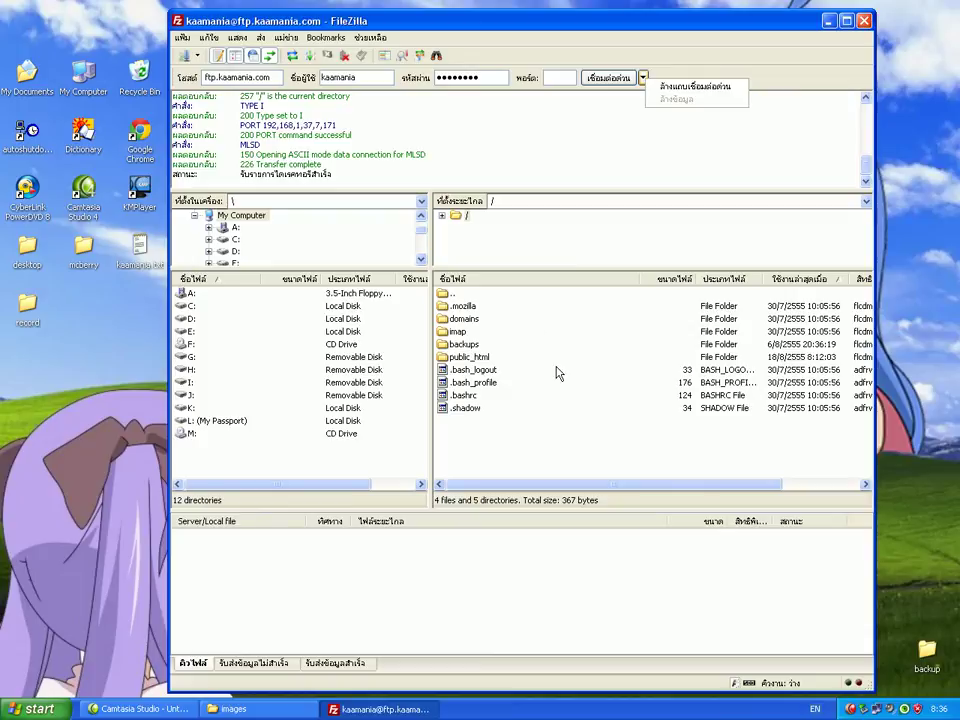
Open the server's public_html folder and create a new directory named test in it.
double_click(482, 359)
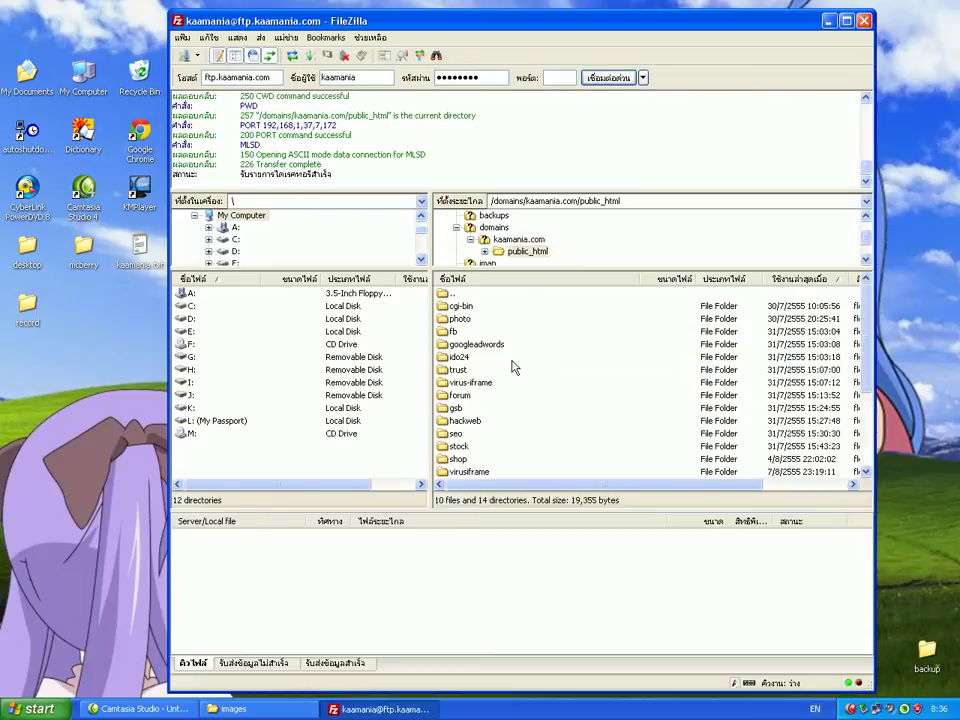
scroll(592, 373, down, 3)
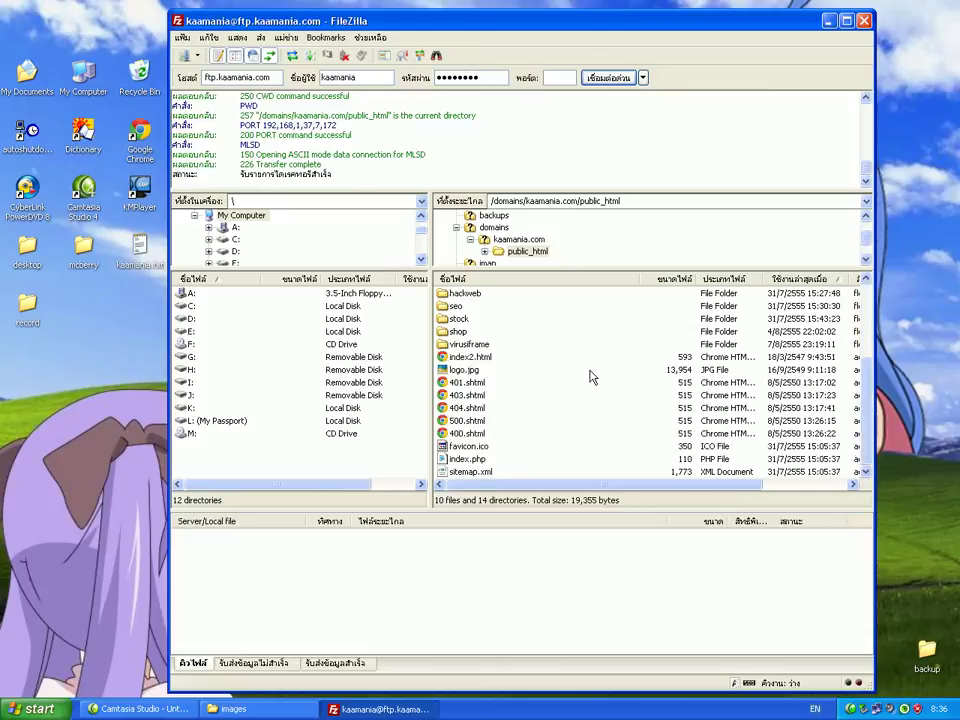
right_click(567, 422)
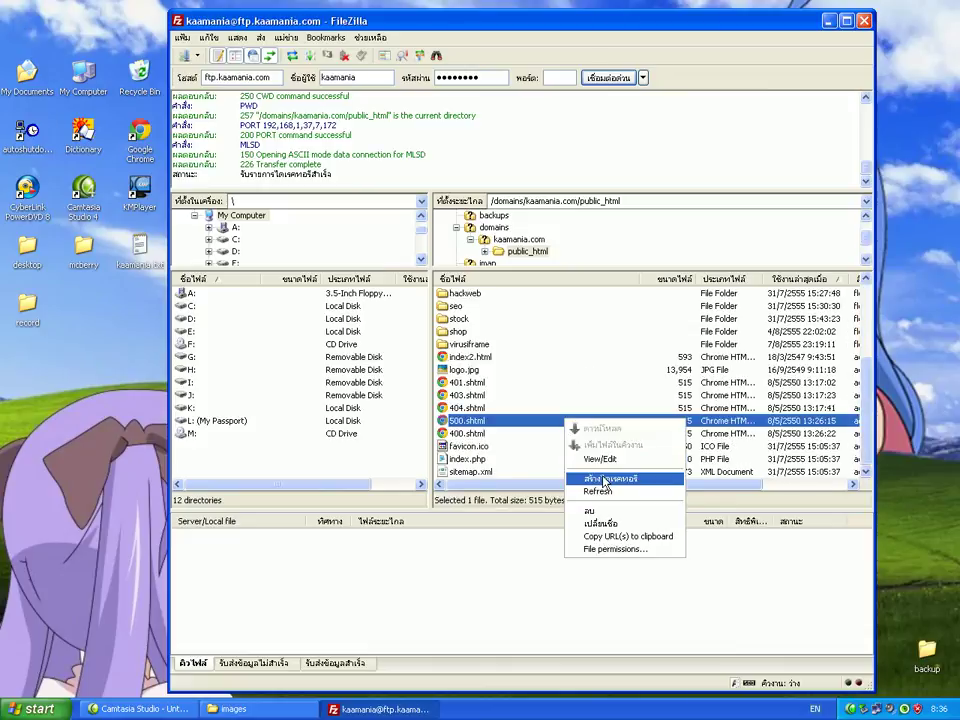
click(605, 479)
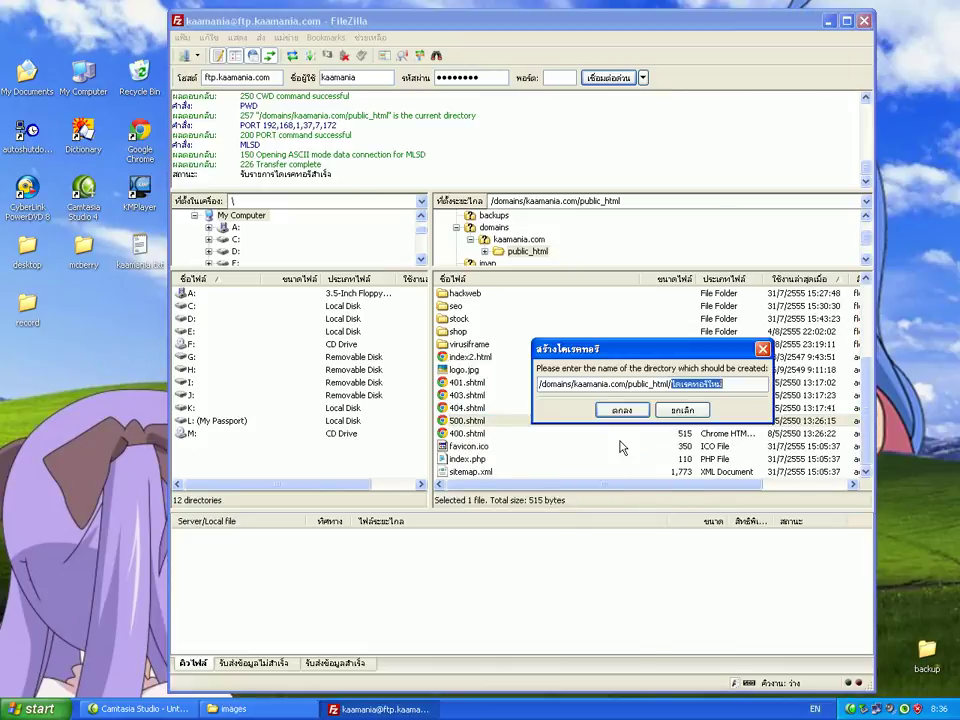
text(test)
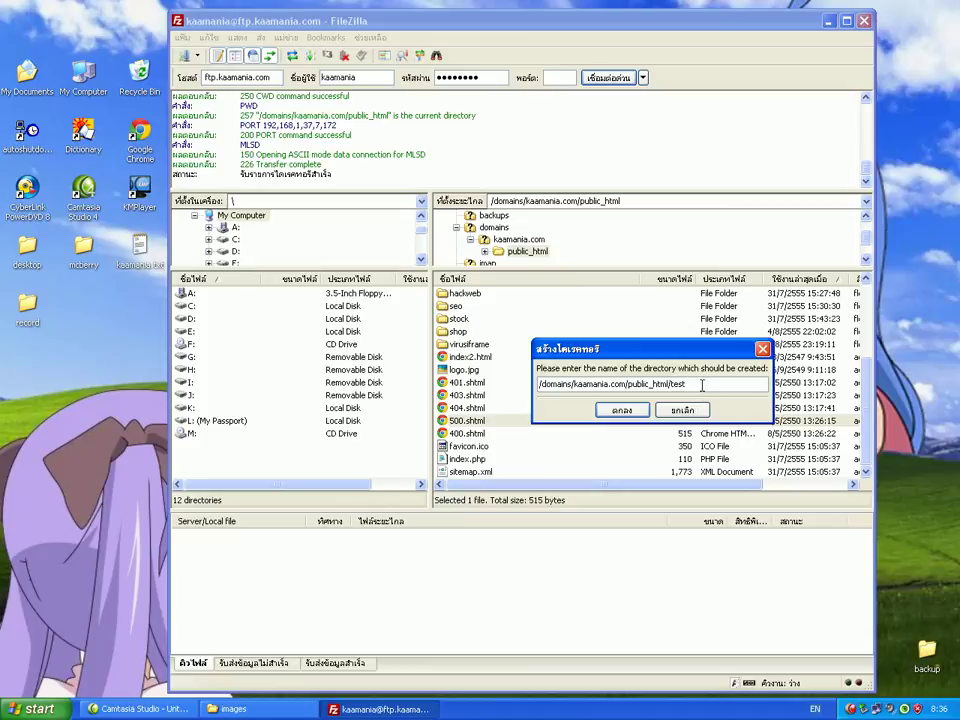
click(622, 410)
Open the server's test folder and upload thumb_1.jpg into it from the local mcberry\images folder.
scroll(628, 418, up, 4)
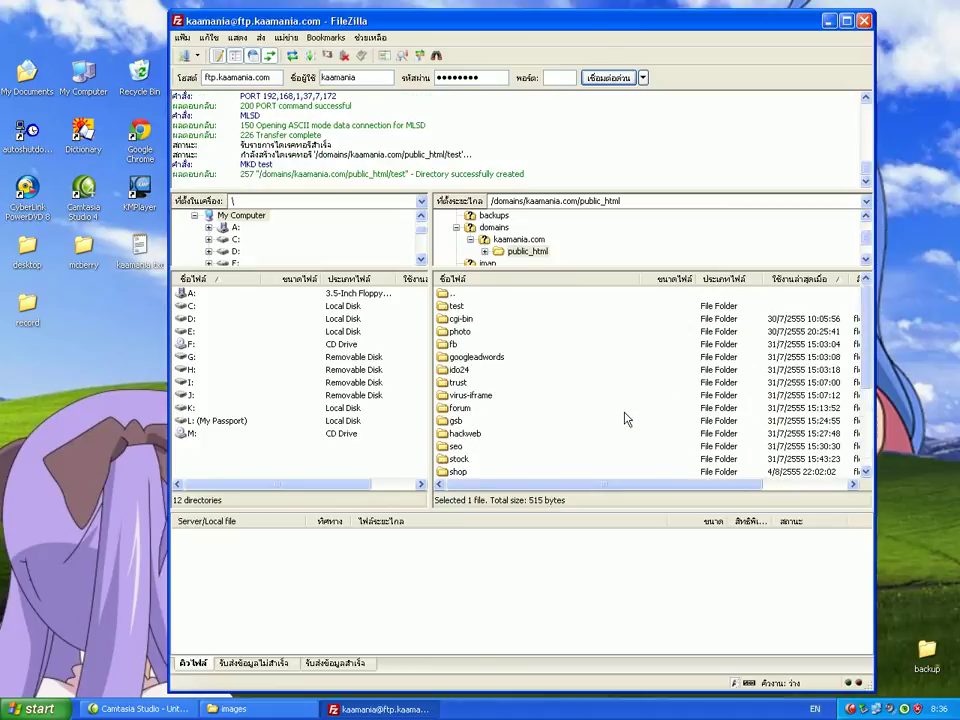
double_click(456, 308)
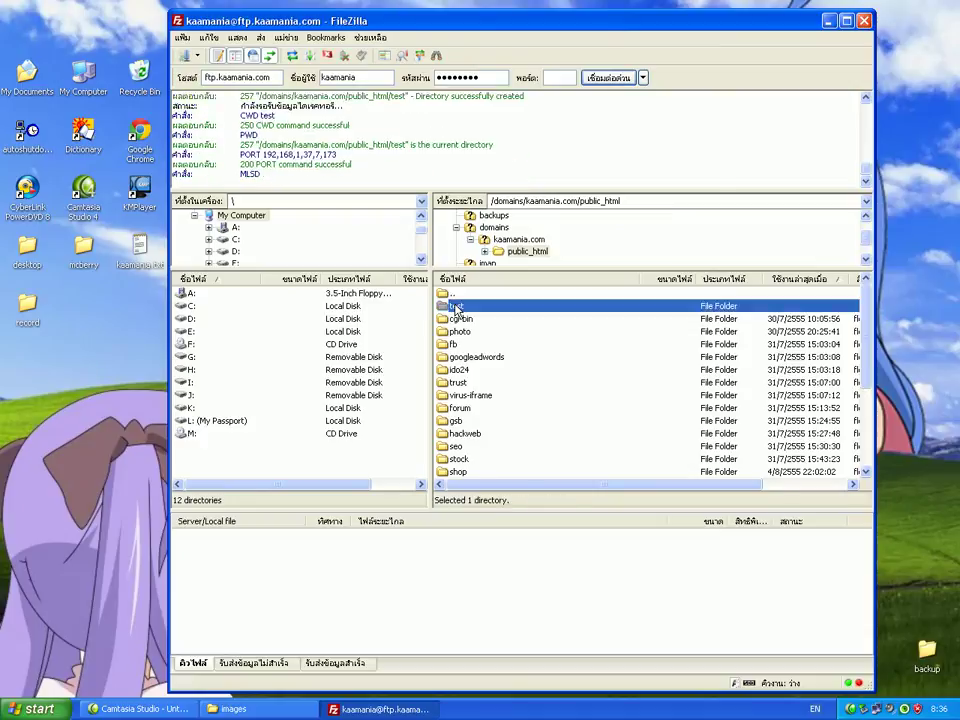
click(232, 708)
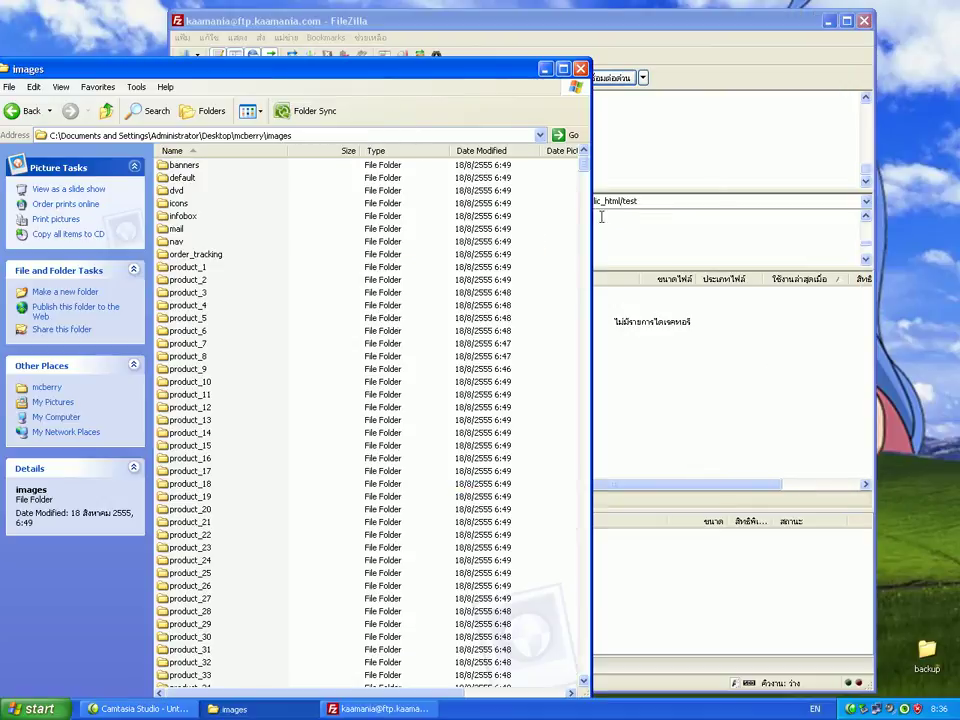
drag(584, 160, 579, 660)
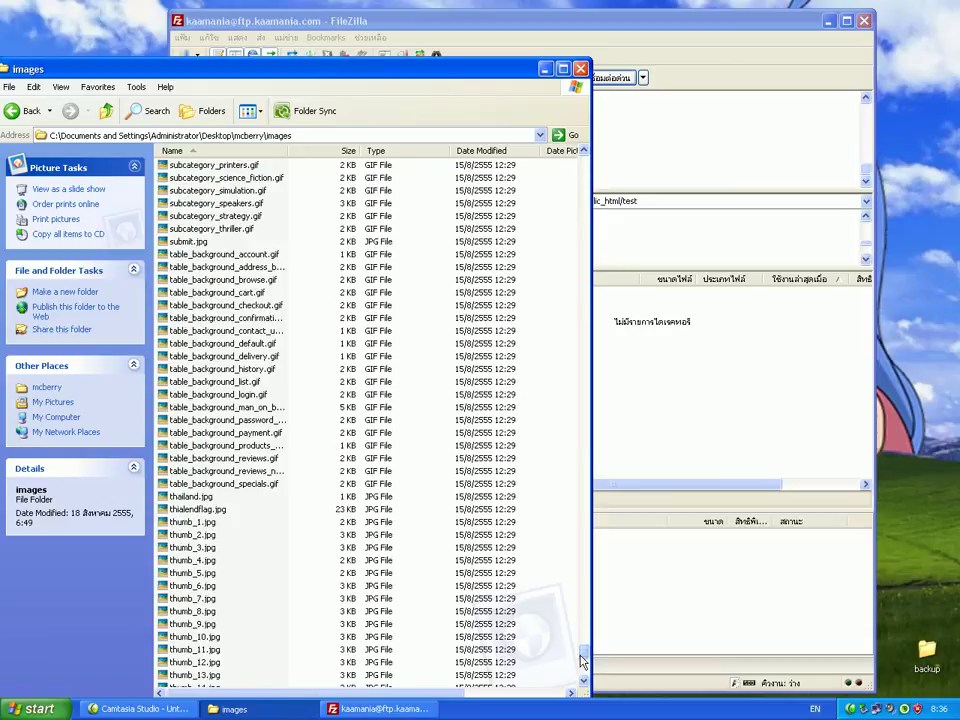
drag(275, 68, 860, 147)
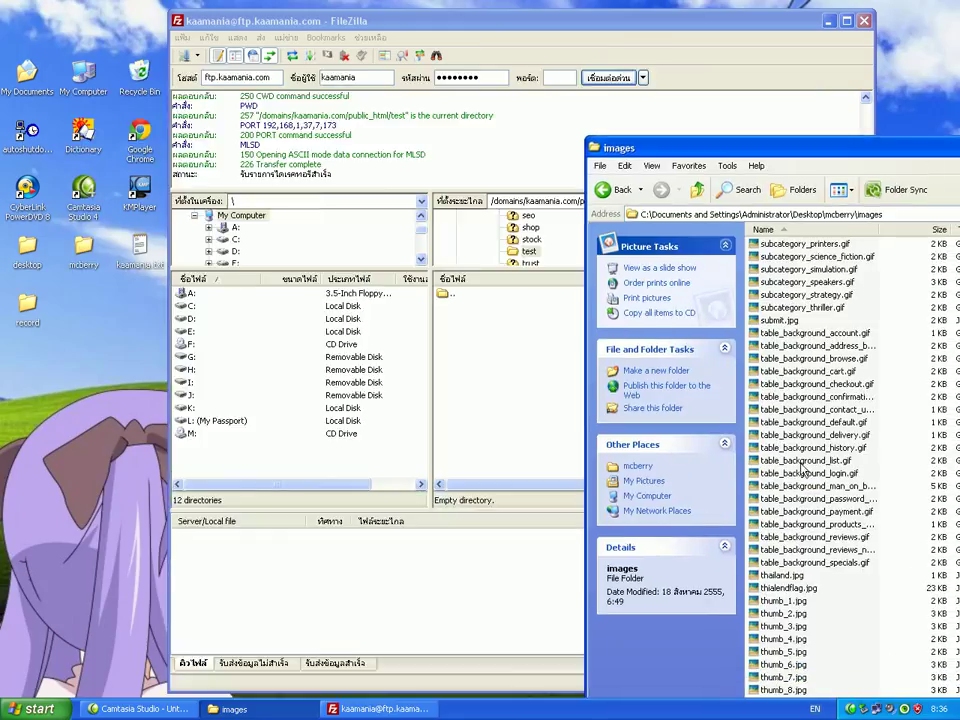
click(764, 601)
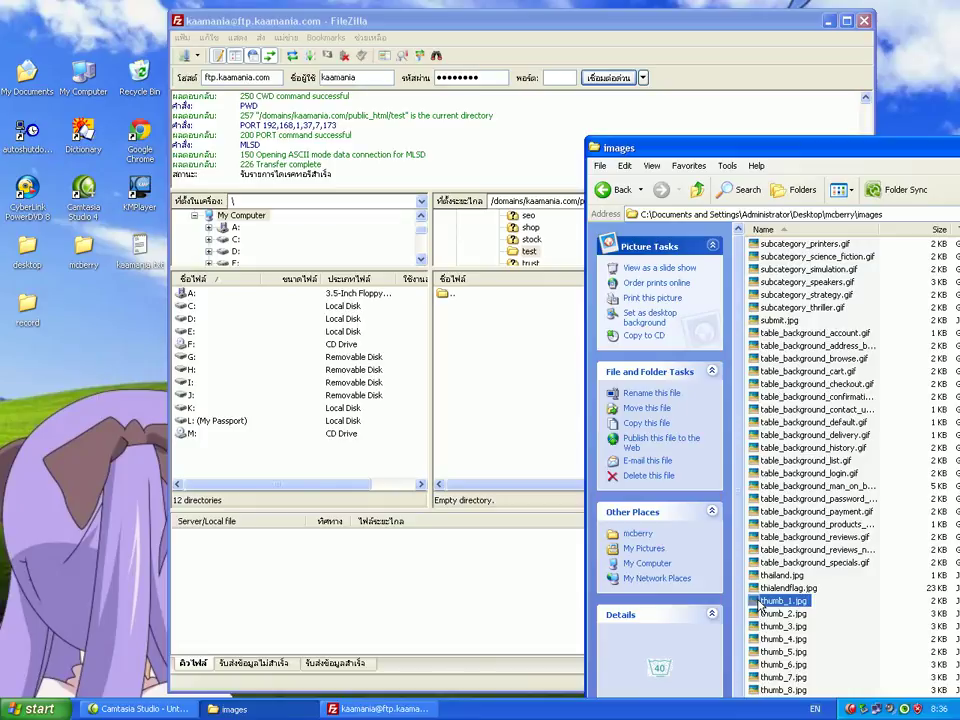
drag(763, 603, 514, 390)
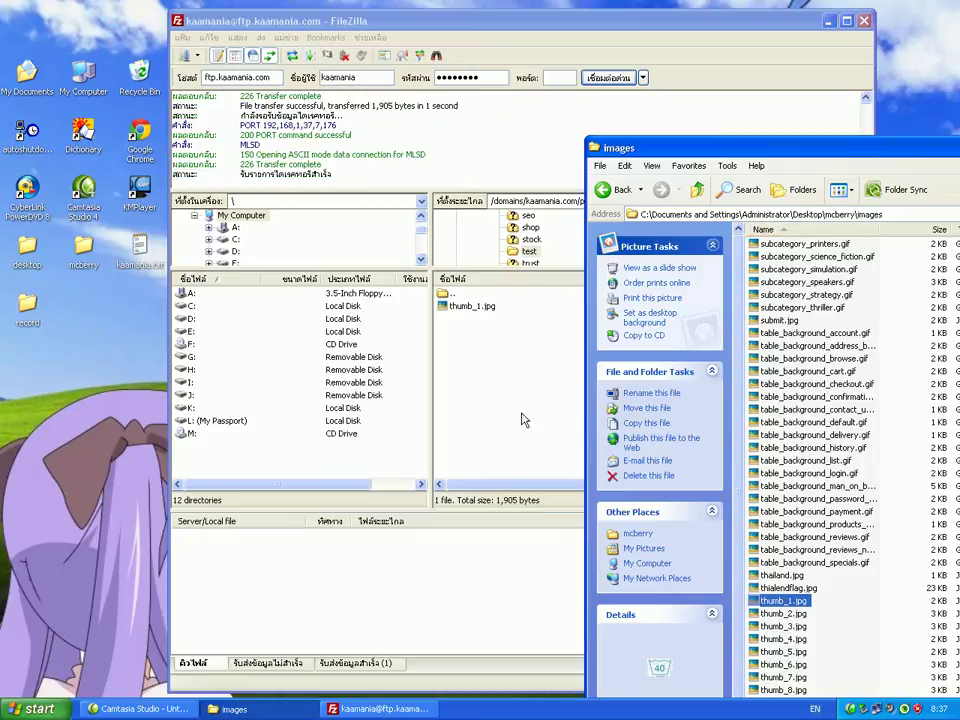
Return to public_html, download index.php to the desktop, and place its icon below the record folder.
drag(510, 17, 469, 17)
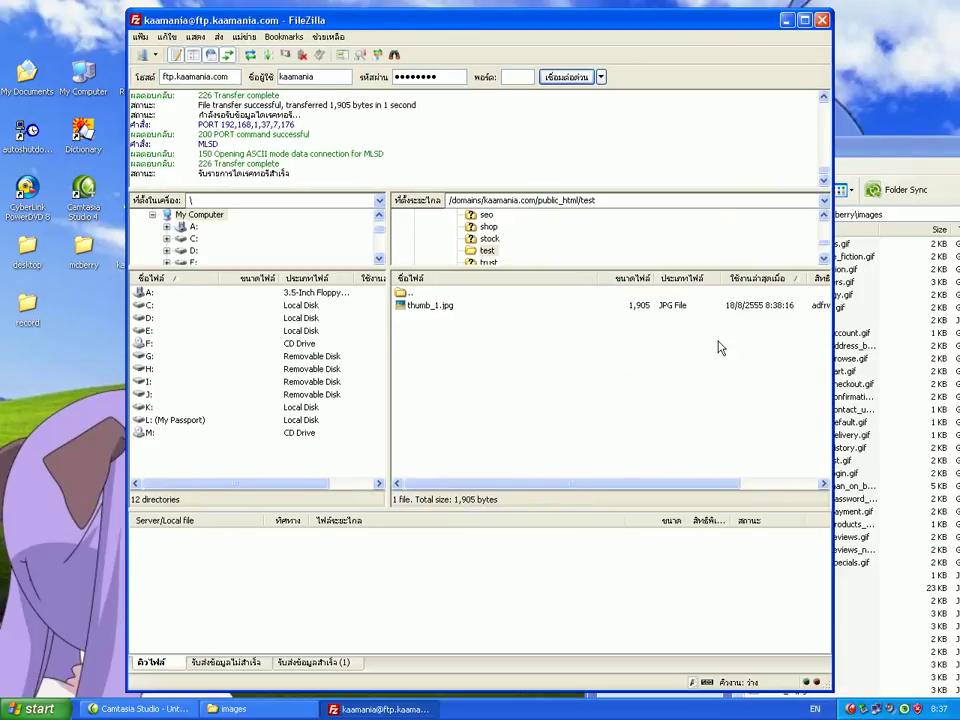
double_click(405, 292)
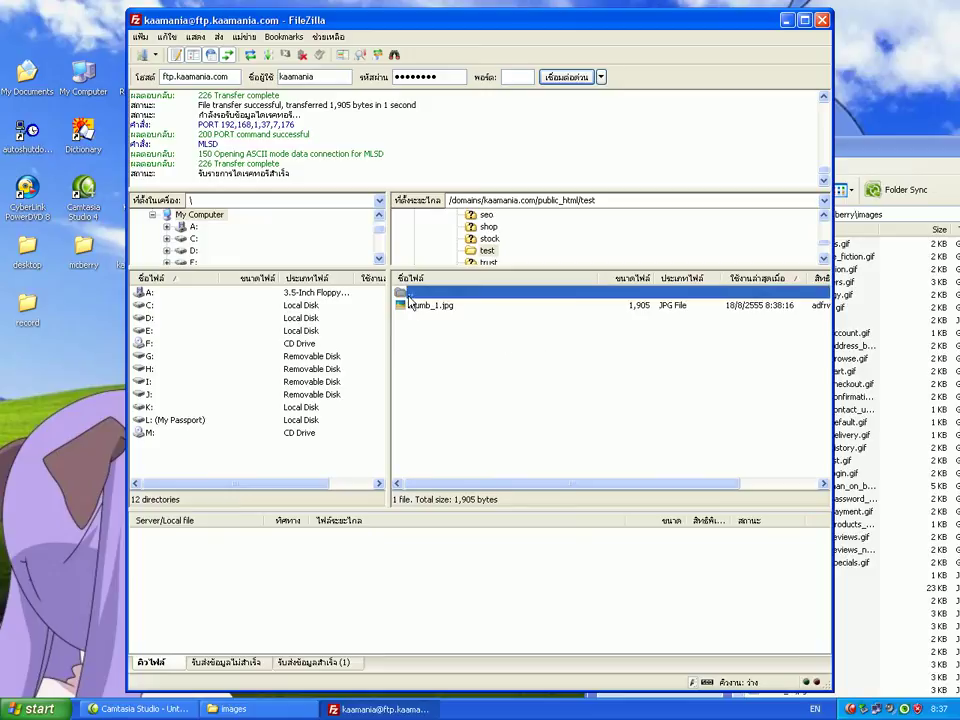
scroll(504, 345, down, 4)
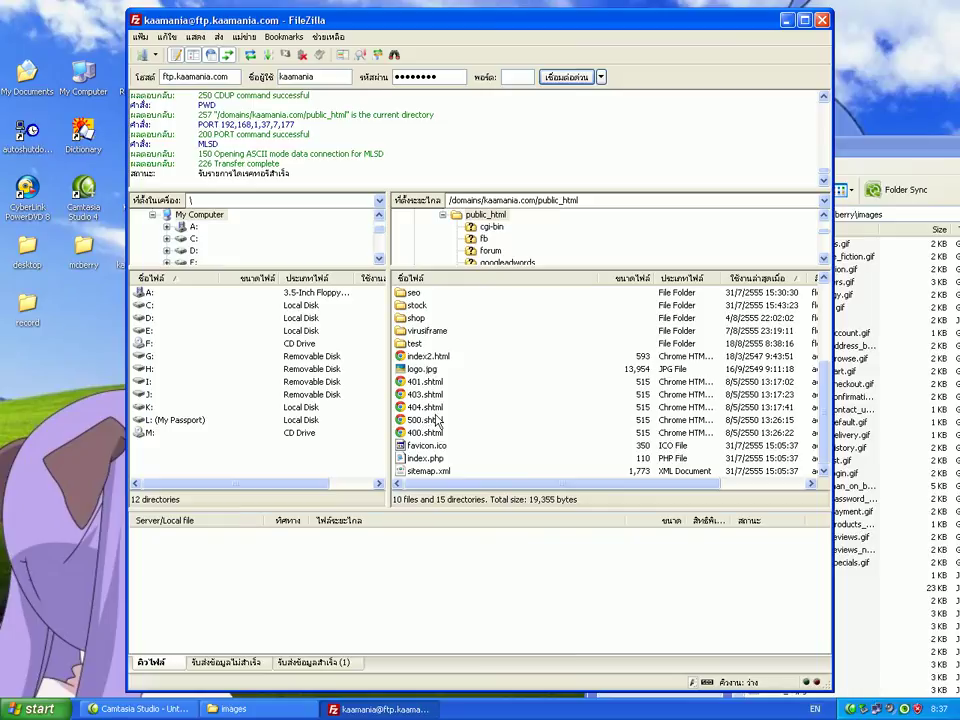
click(420, 460)
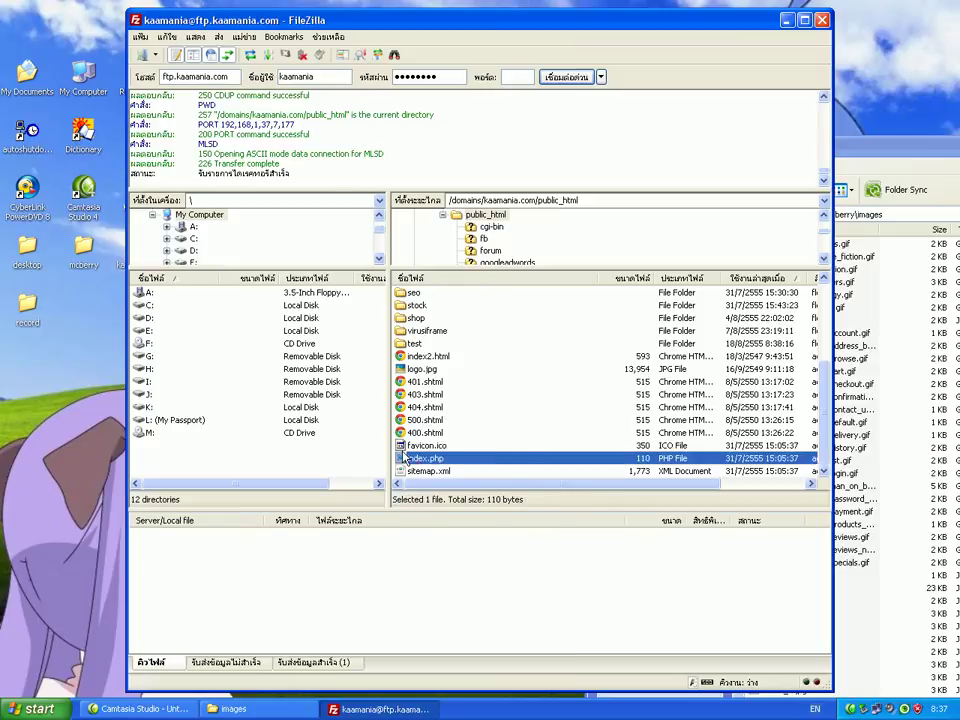
drag(44, 375, 43, 372)
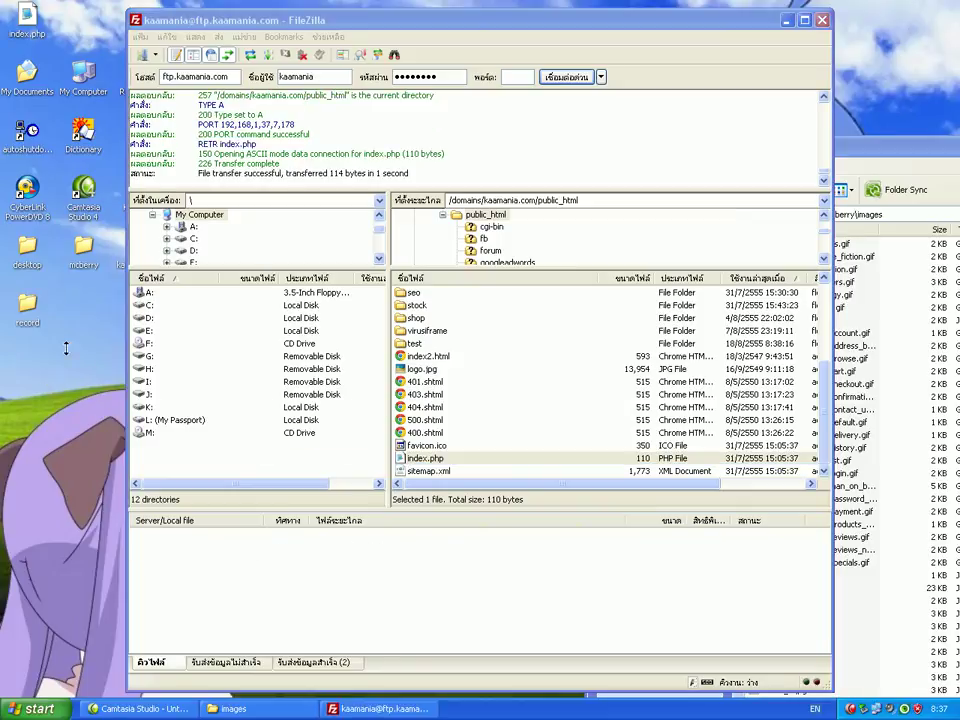
click(30, 20)
drag(30, 20, 42, 312)
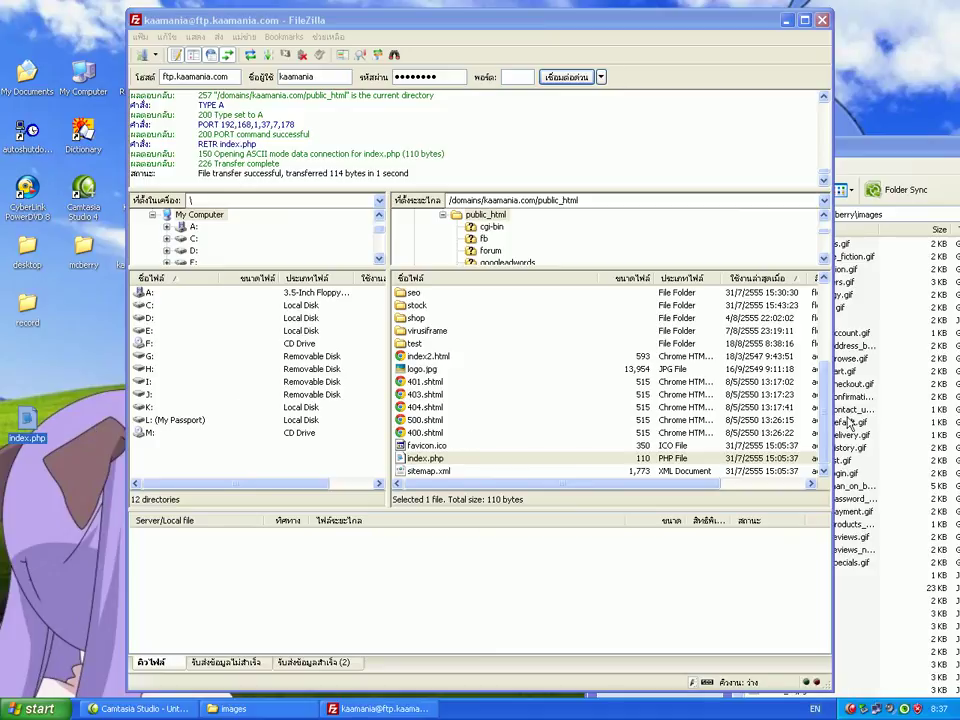
scroll(829, 420, up, 1)
scroll(490, 456, down, 1)
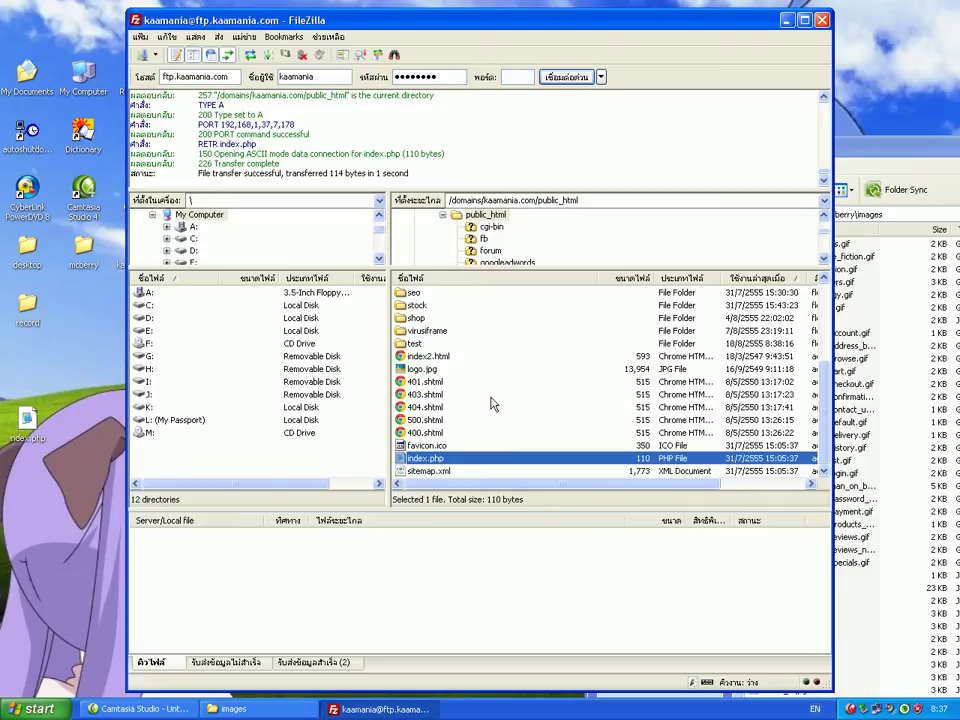
right_click(855, 710)
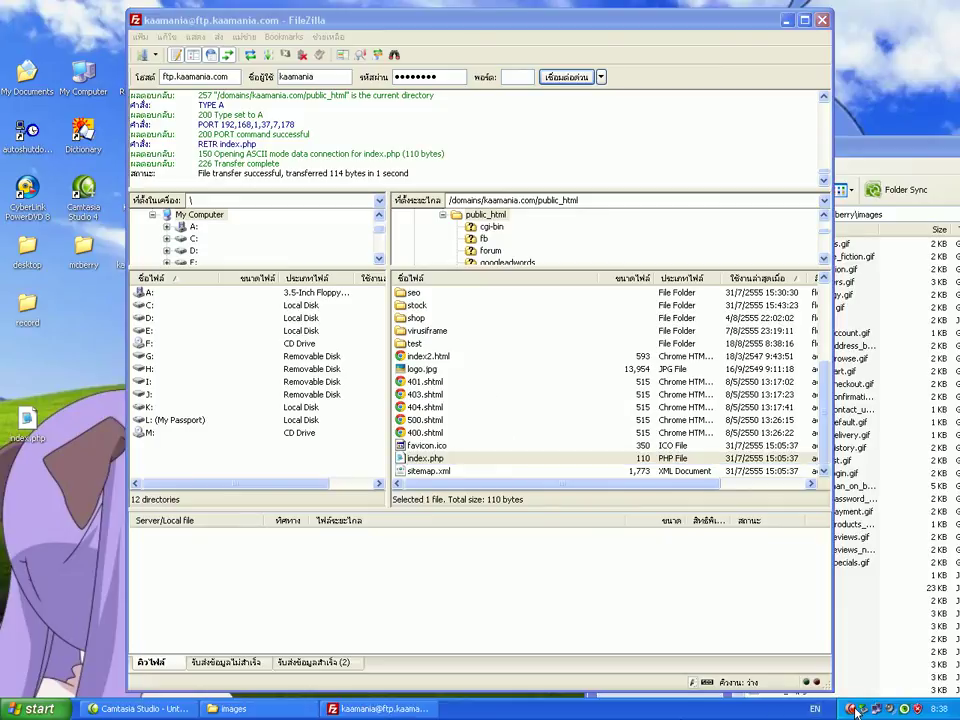